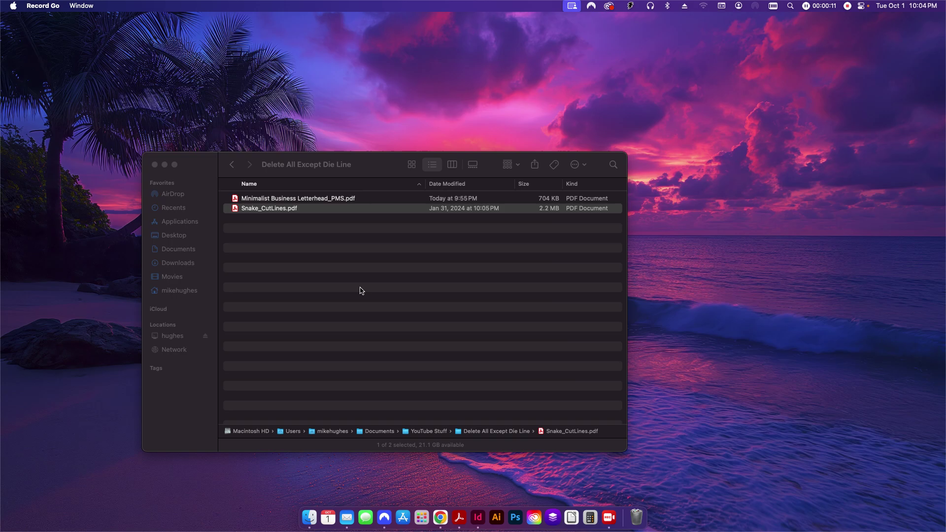
# - Open Snake_CutLines.pdf in Acrobat from the Delete All Except Die Line folder in Finder
pyautogui.doubleClick(262, 209)
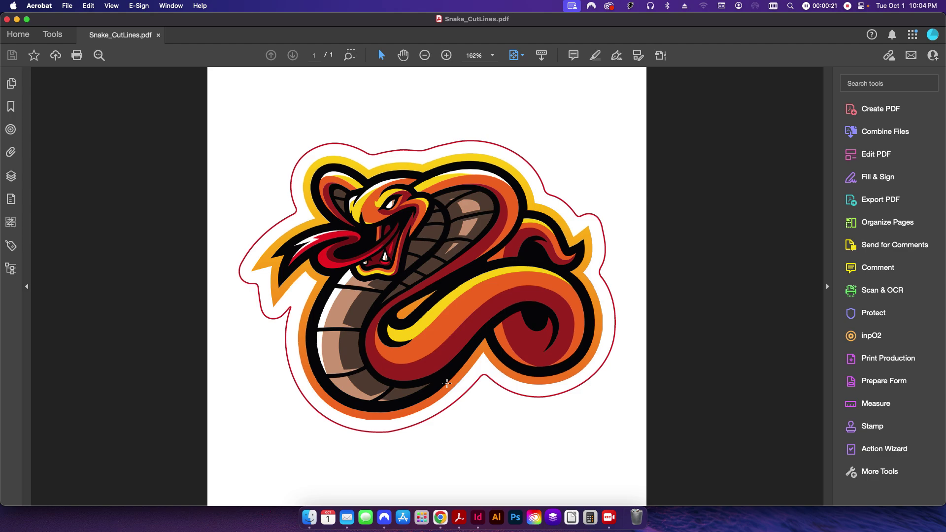
# - Show the Output Preview separations and toggle the New Color Swatch spot ink off and on
pyautogui.click(660, 55)
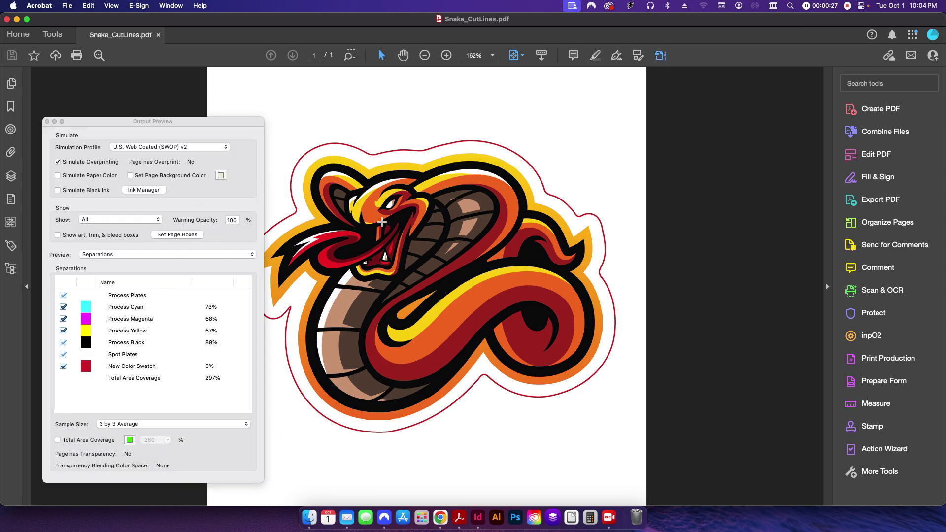
pyautogui.moveTo(508, 285)
pyautogui.click(60, 369)
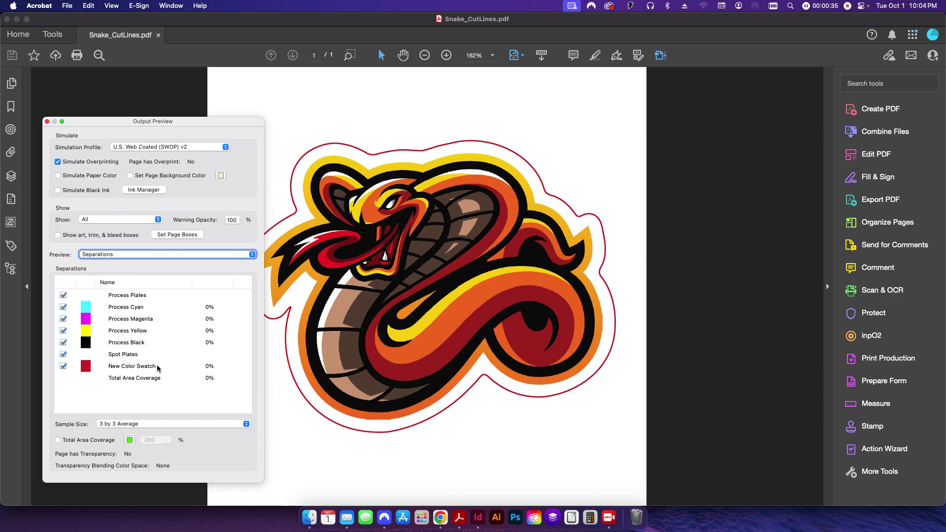
pyautogui.click(64, 366)
pyautogui.click(63, 366)
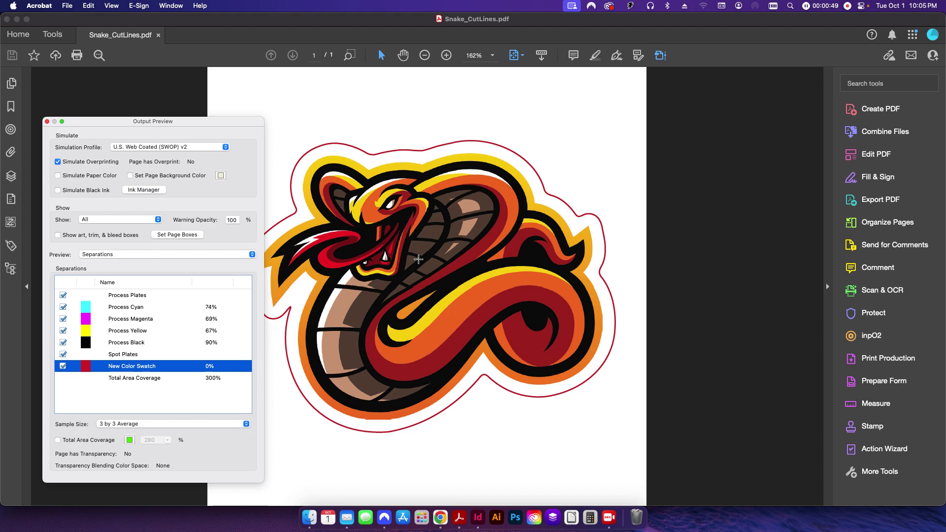
# - Open Preflight and filter fixups by 'spot color' to reveal Remove All Objects Except for Spot Color Name
pyautogui.click(876, 367)
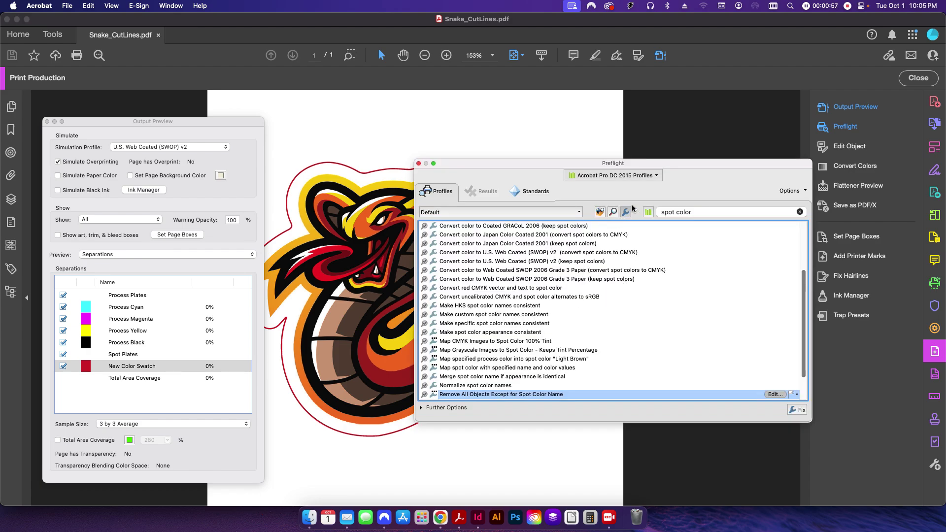
pyautogui.click(784, 193)
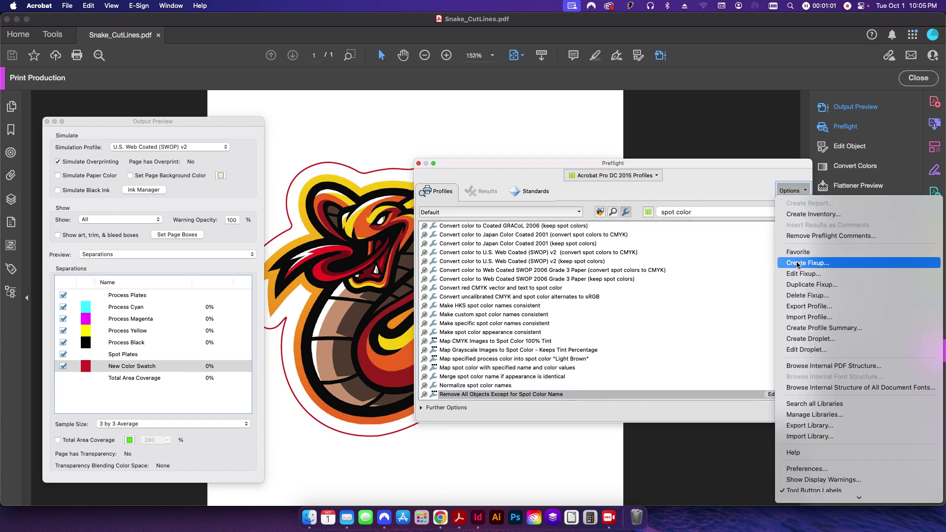
pyautogui.click(720, 186)
pyautogui.scroll(-3, 559, 340)
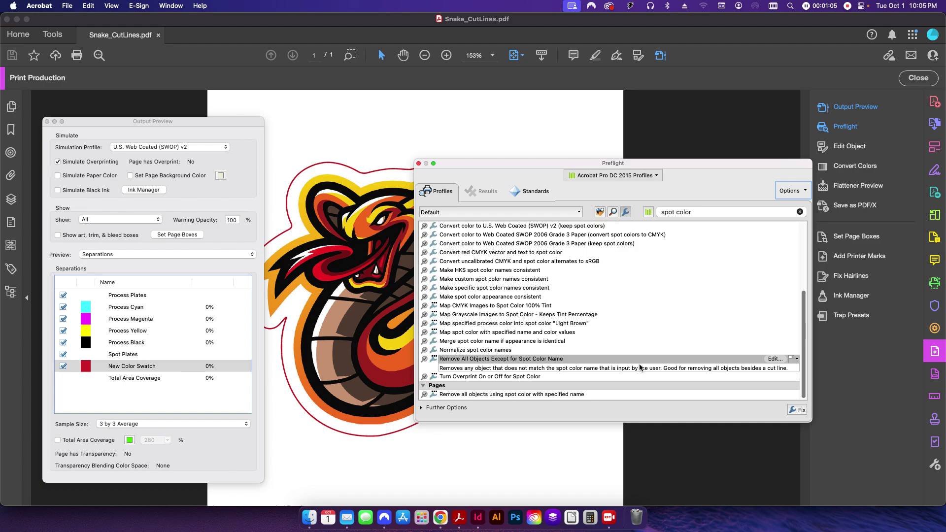
# - Edit the Remove All Objects Except for Spot Color Name fixup and open its Colorant name variables list
pyautogui.click(773, 359)
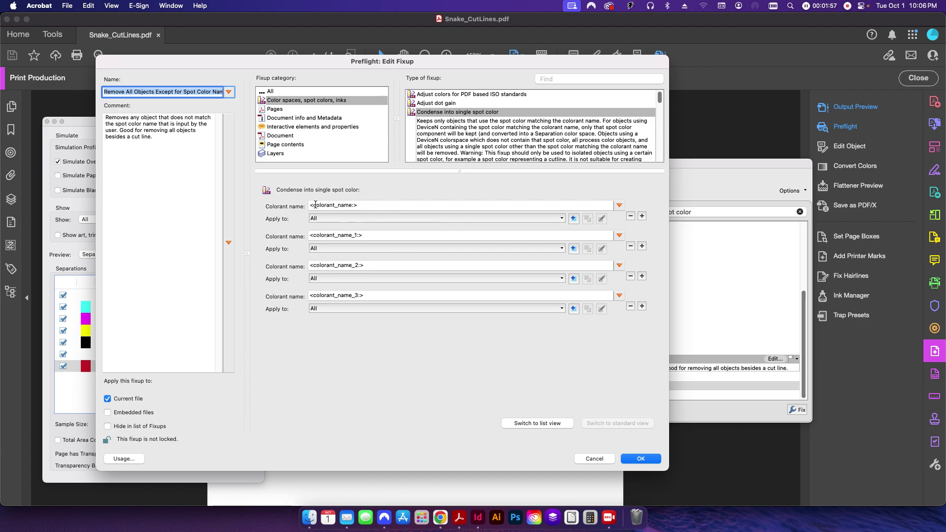
pyautogui.click(373, 206)
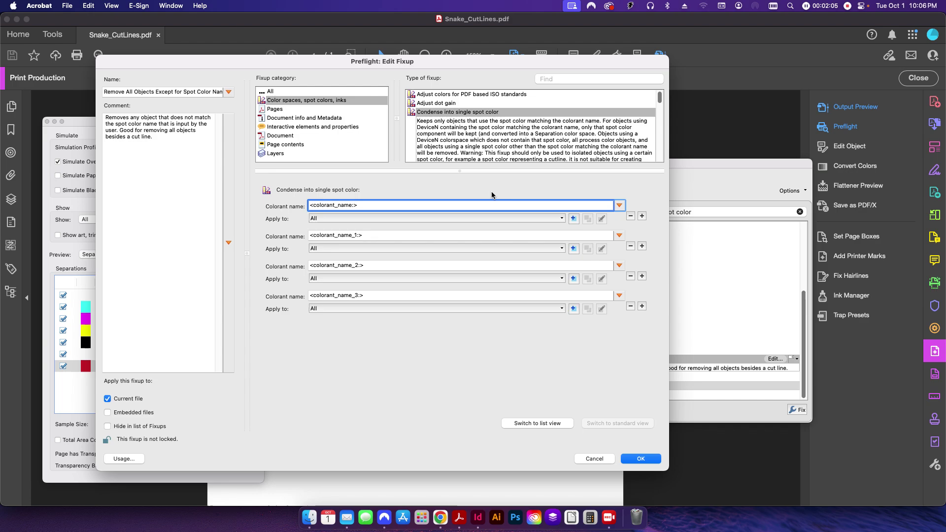
pyautogui.click(620, 205)
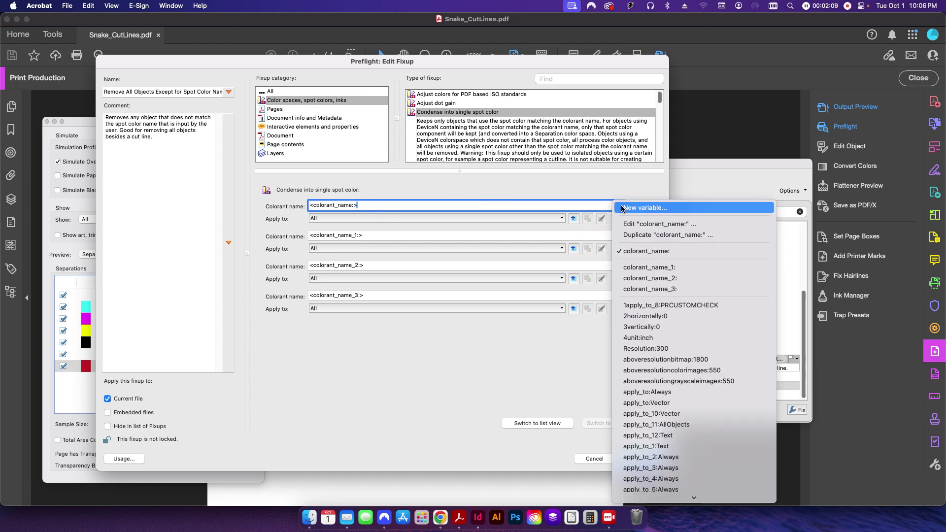
pyautogui.click(616, 182)
pyautogui.click(621, 205)
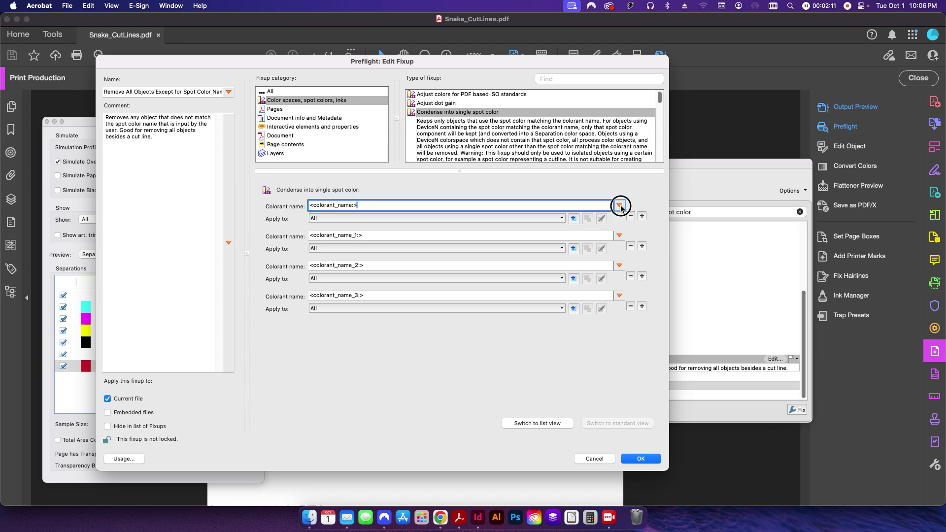
pyautogui.click(629, 209)
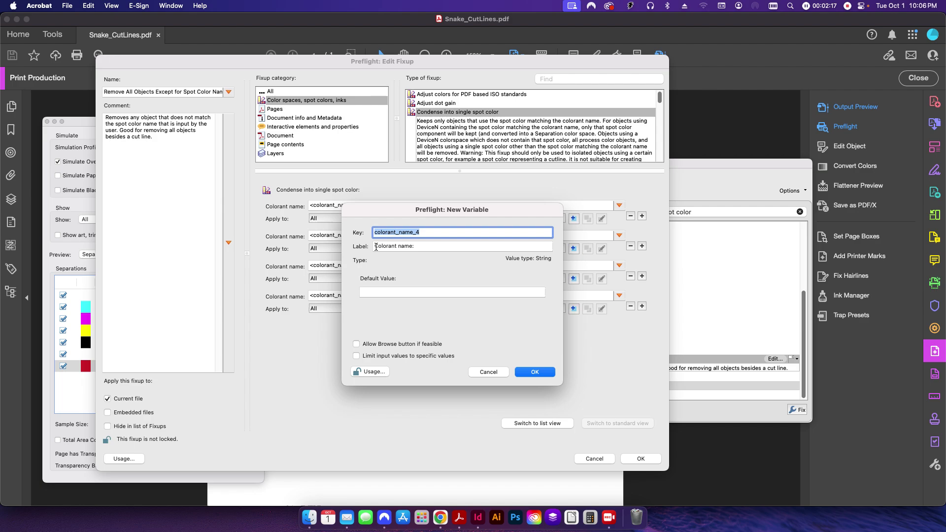
pyautogui.press('Tab')
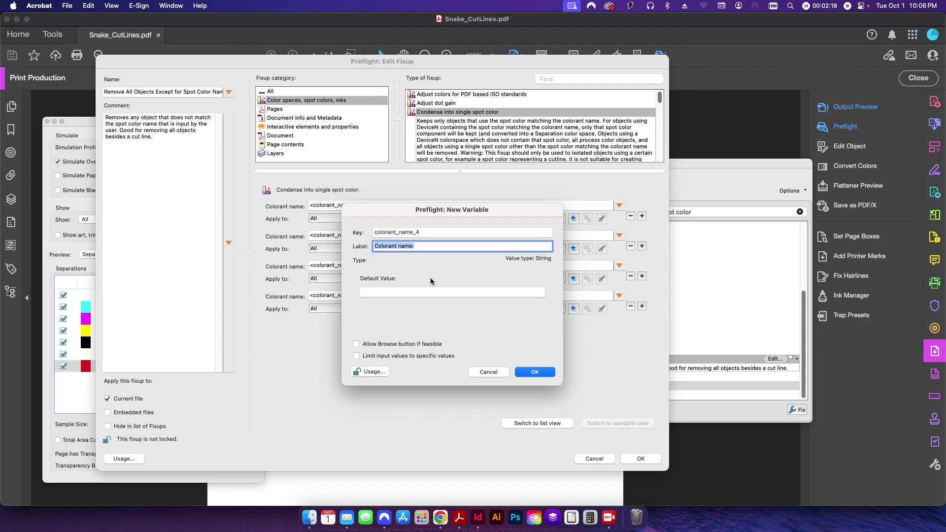
pyautogui.write('Spot Color Name')
pyautogui.click(477, 373)
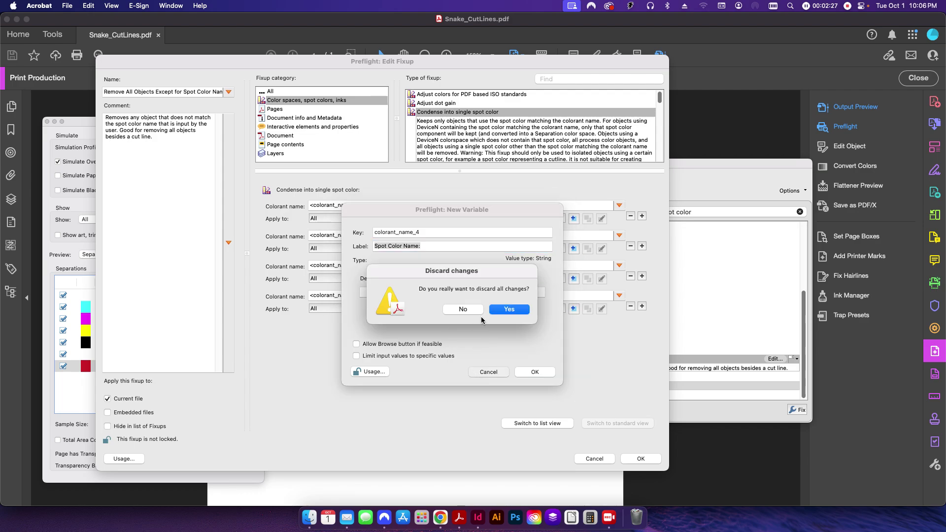
pyautogui.click(495, 310)
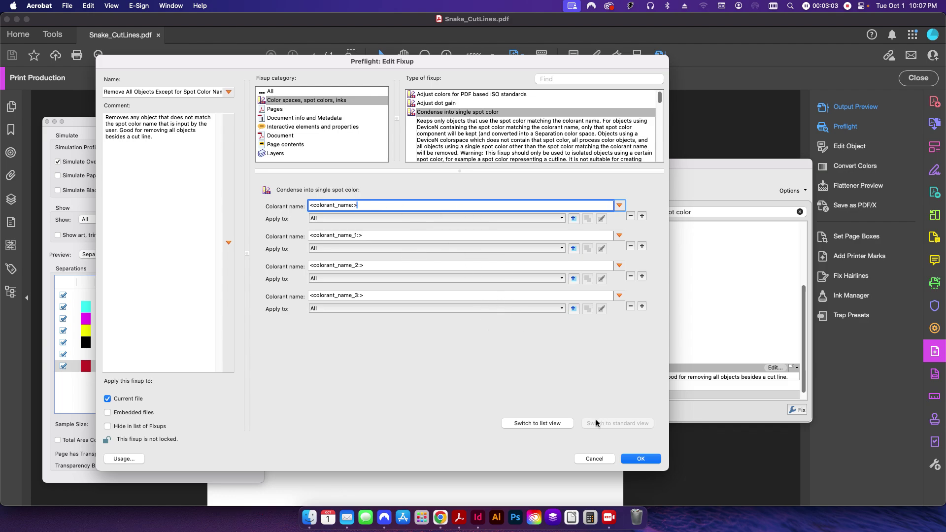
# - Cancel the fixup edit and run the fixup keeping only the New Color Swatch spot ink
pyautogui.click(598, 458)
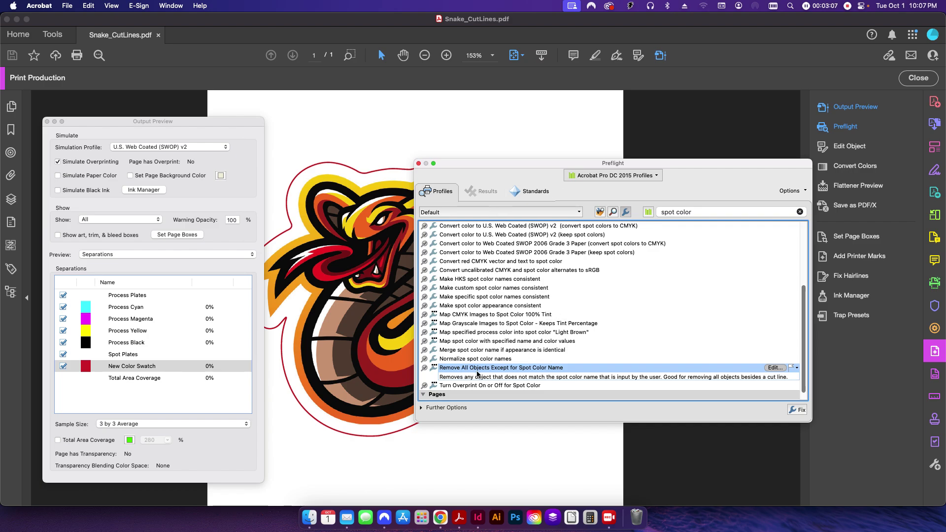
pyautogui.click(798, 410)
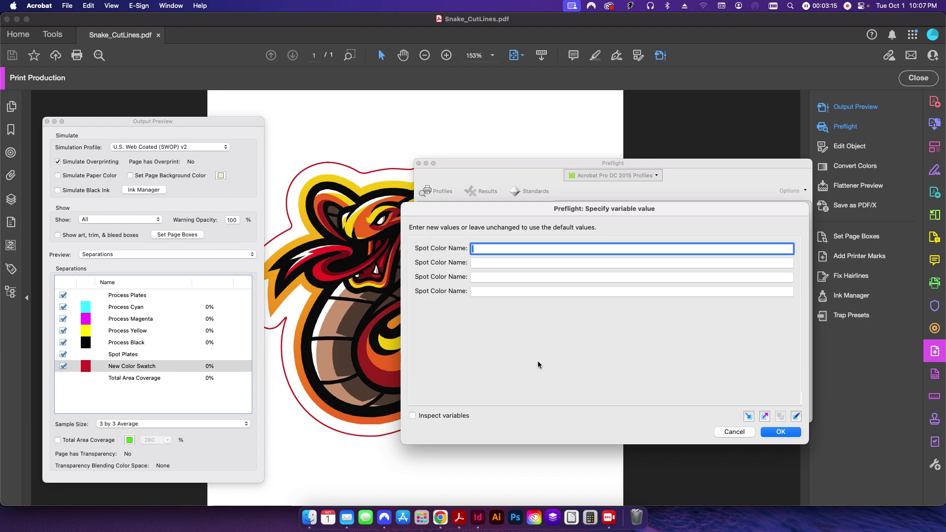
pyautogui.write('New color')
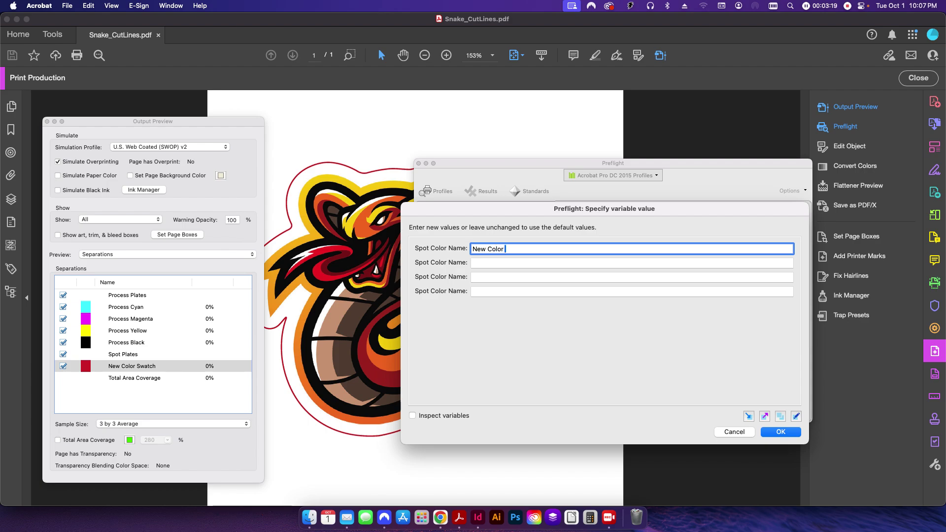
pyautogui.write('Swatch')
pyautogui.click(780, 432)
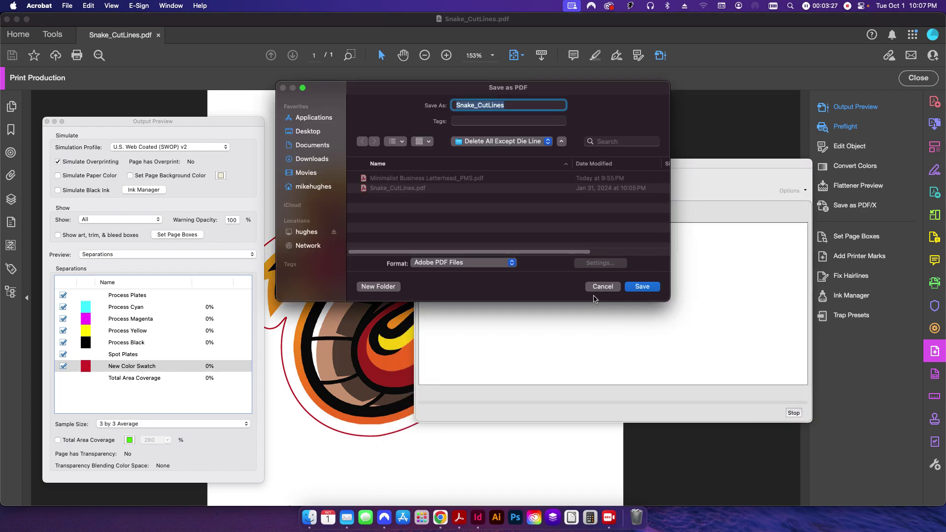
# - Save the result as Snake_CutLines_ArtworkRemoved.pdf
pyautogui.press('Right')
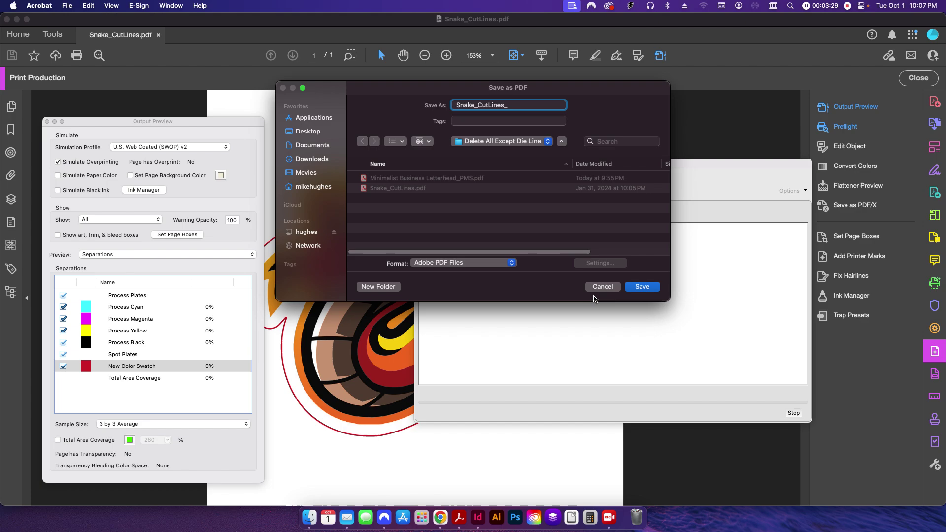
pyautogui.write('_At')
pyautogui.write('twork')
pyautogui.write('Removed')
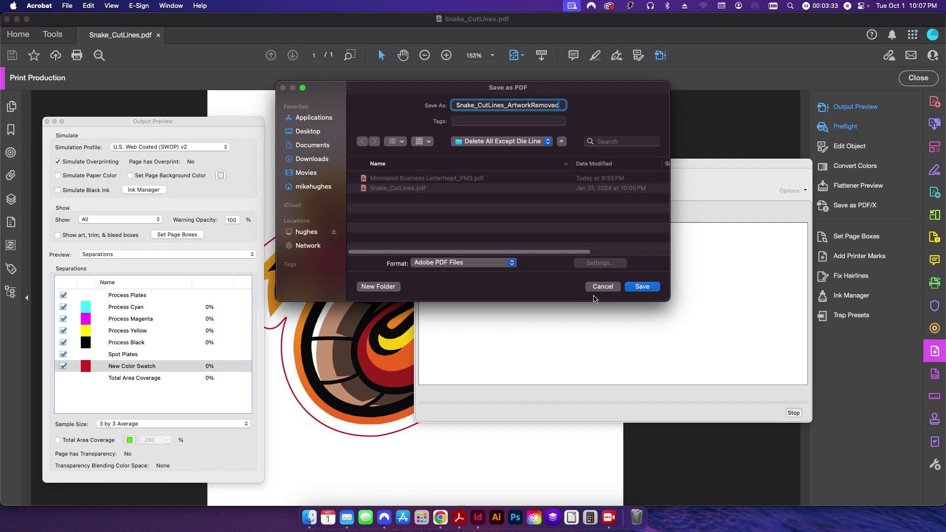
pyautogui.click(640, 290)
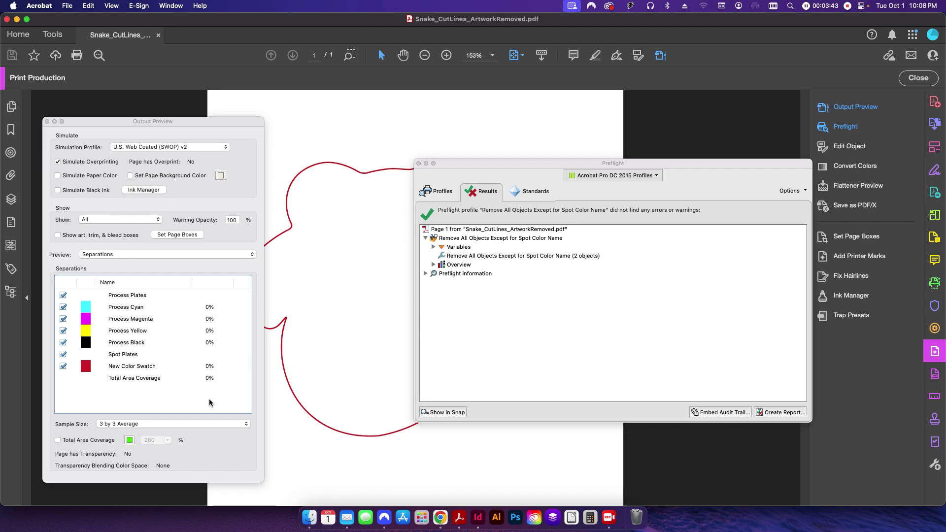
# - Close the Preflight results and toggle the New Color Swatch ink to check the die line
pyautogui.click(418, 164)
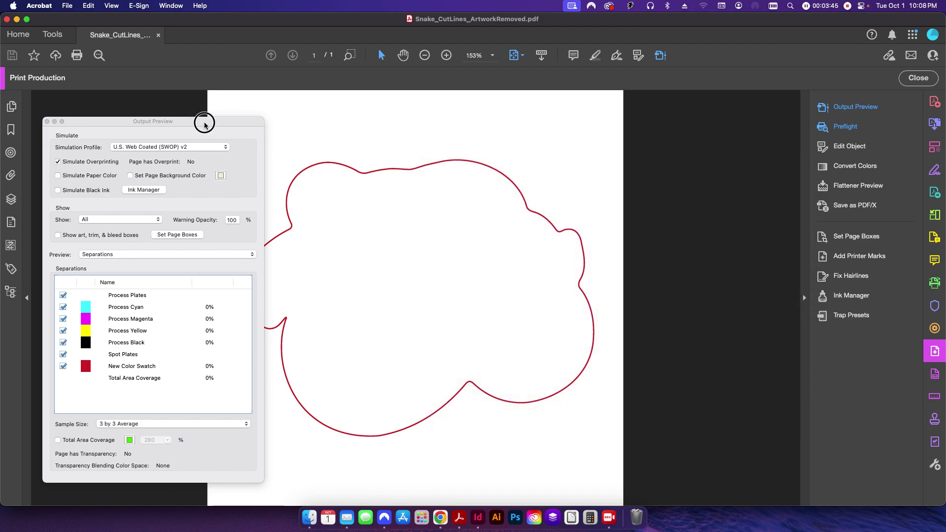
pyautogui.moveTo(205, 122); pyautogui.dragTo(779, 146)
pyautogui.click(637, 389)
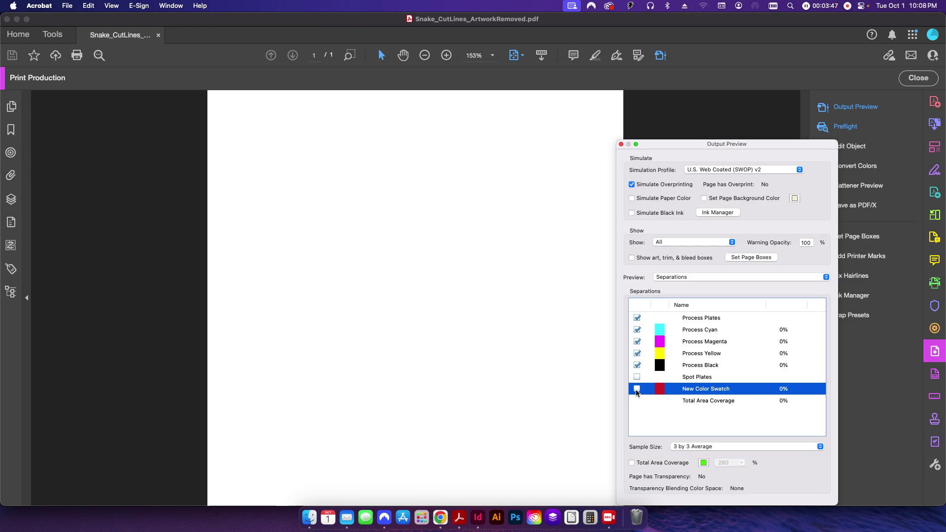
pyautogui.click(637, 389)
pyautogui.click(637, 389)
pyautogui.click(636, 389)
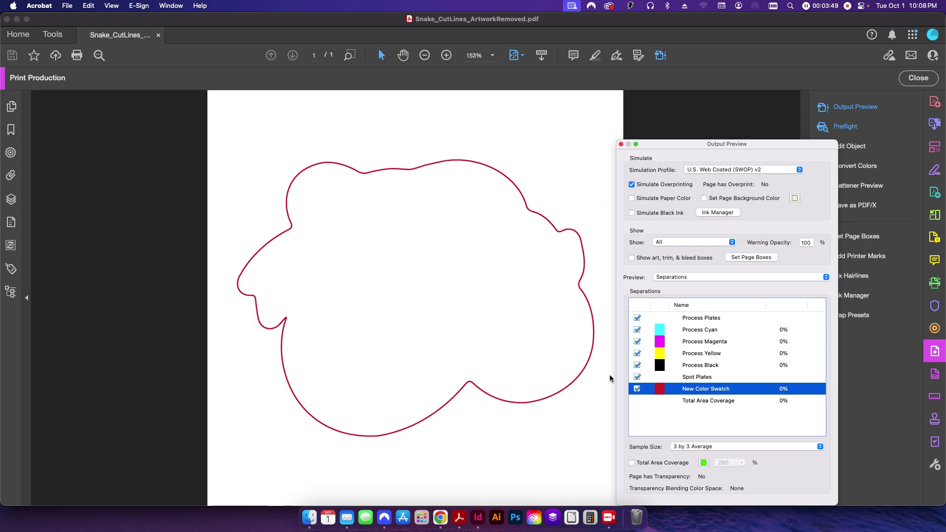
pyautogui.click(637, 388)
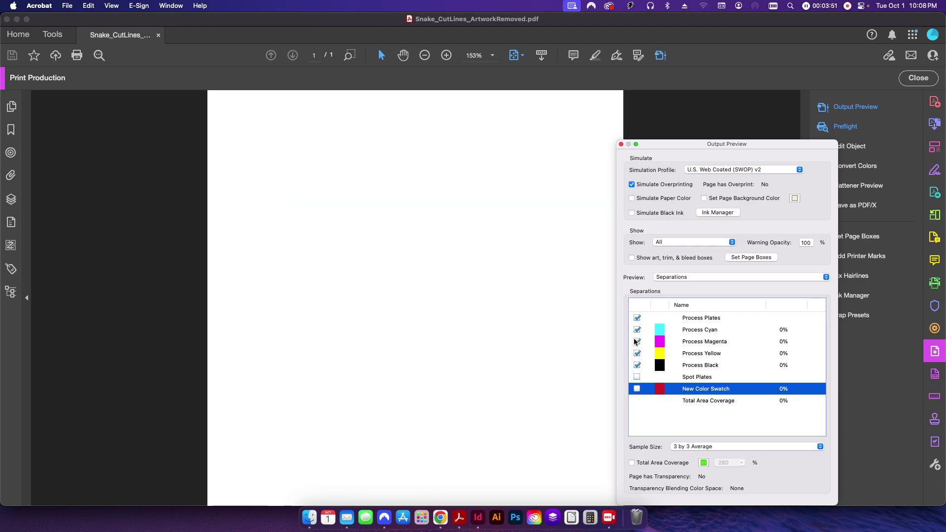
# - Toggle the CMYK process and spot plates to confirm only the red die line remains
pyautogui.click(637, 317)
pyautogui.click(637, 318)
pyautogui.click(637, 365)
pyautogui.click(637, 365)
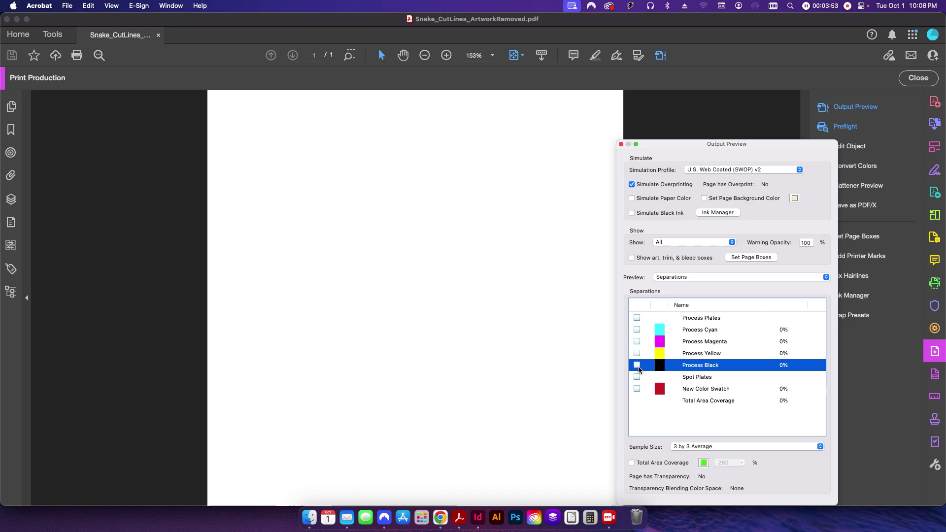
pyautogui.click(637, 354)
pyautogui.click(637, 353)
pyautogui.click(637, 342)
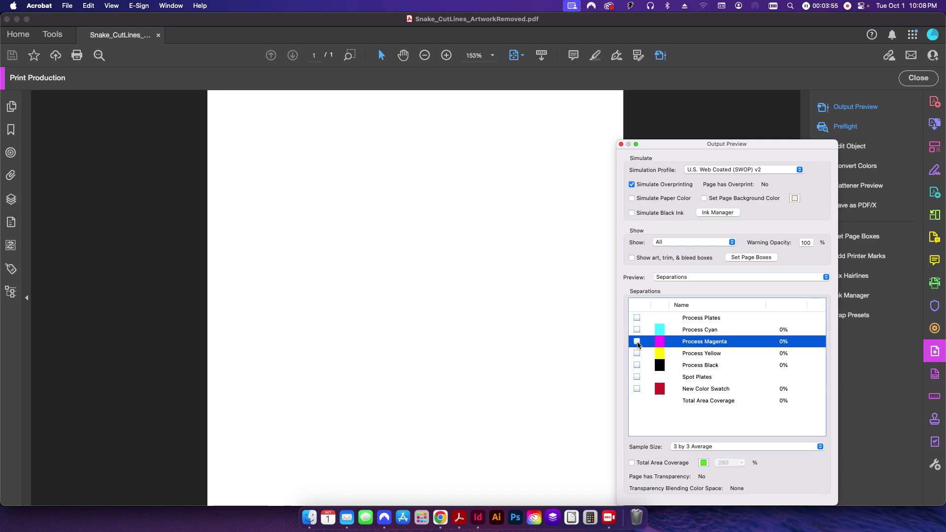
pyautogui.click(637, 341)
pyautogui.click(637, 330)
pyautogui.click(637, 329)
pyautogui.click(637, 318)
pyautogui.click(637, 318)
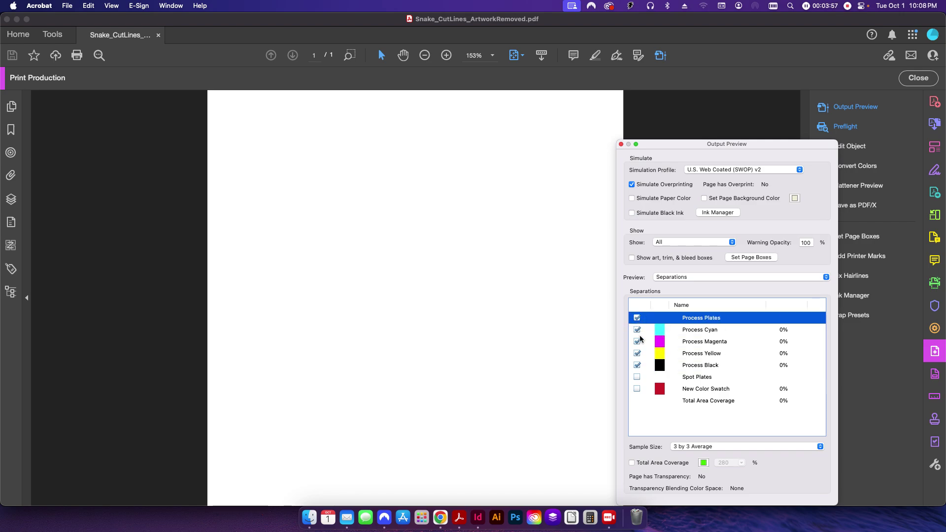
pyautogui.click(636, 378)
pyautogui.click(637, 389)
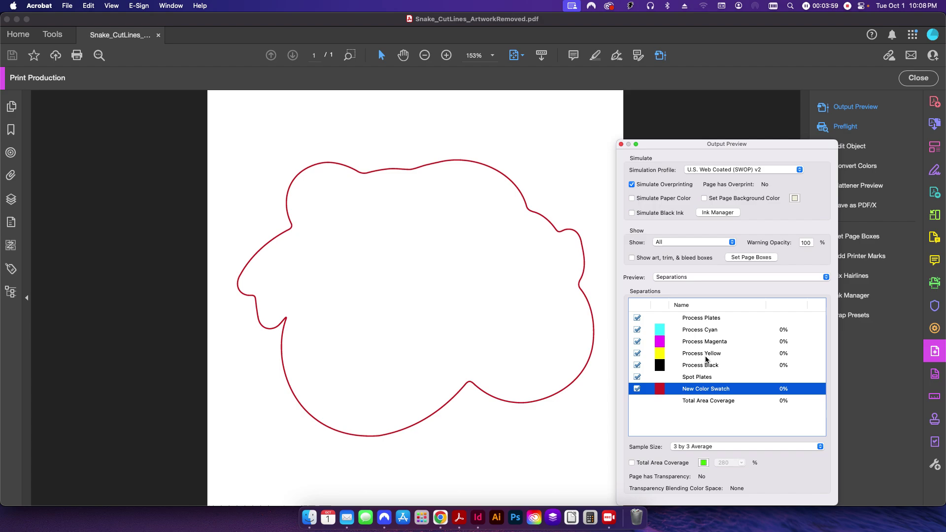
pyautogui.moveTo(669, 144); pyautogui.dragTo(127, 121)
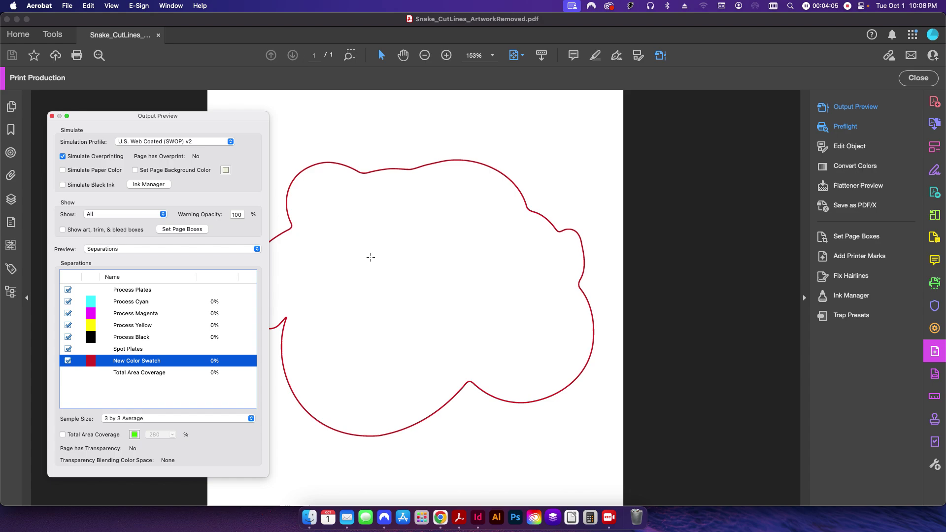
pyautogui.click(51, 116)
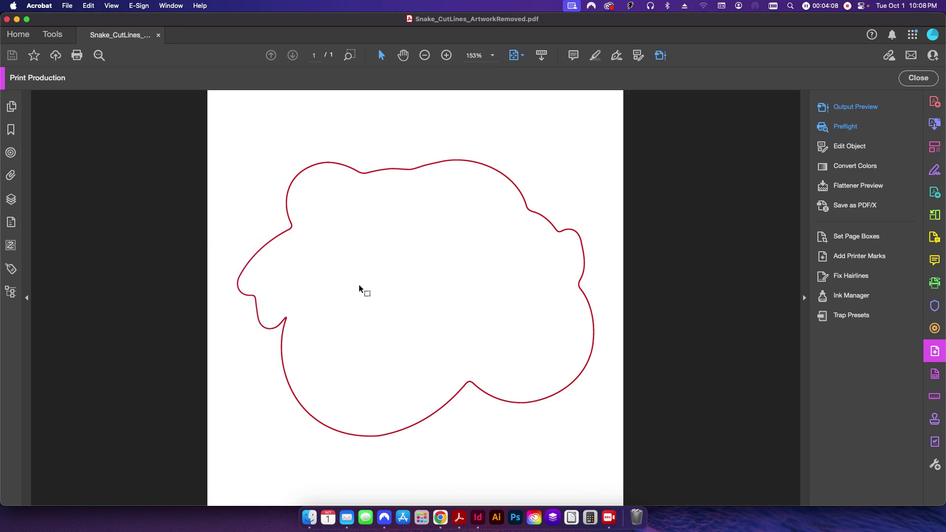
# - Hide Acrobat and open Minimalist Business Letterhead_PMS.pdf from Finder
pyautogui.press('super+h')
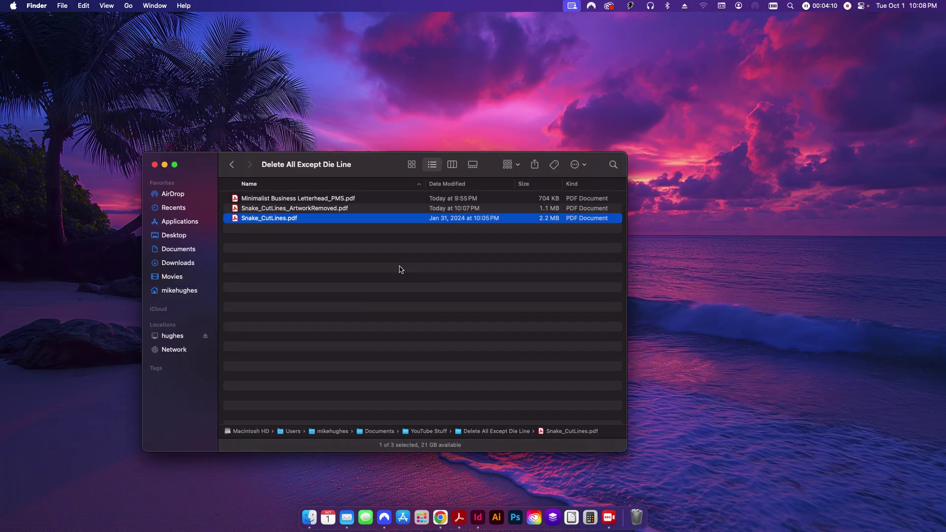
pyautogui.click(352, 262)
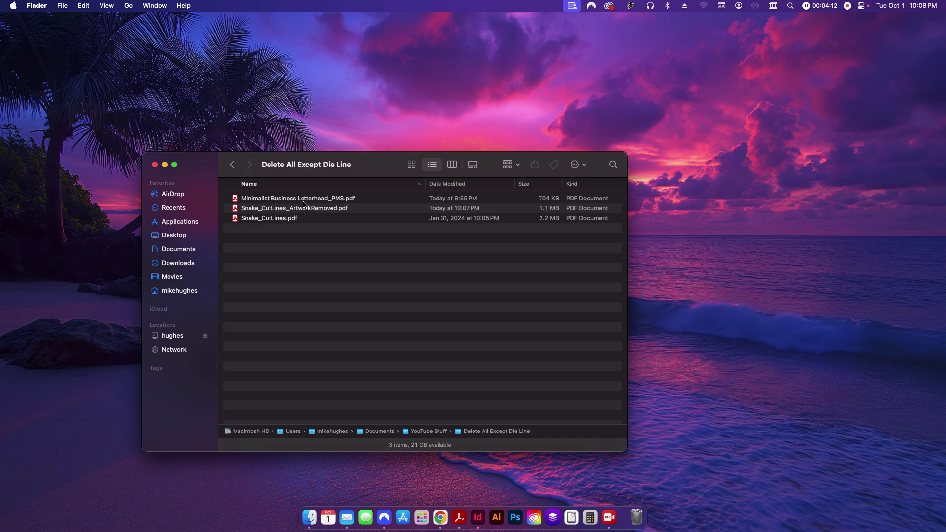
pyautogui.doubleClick(303, 198)
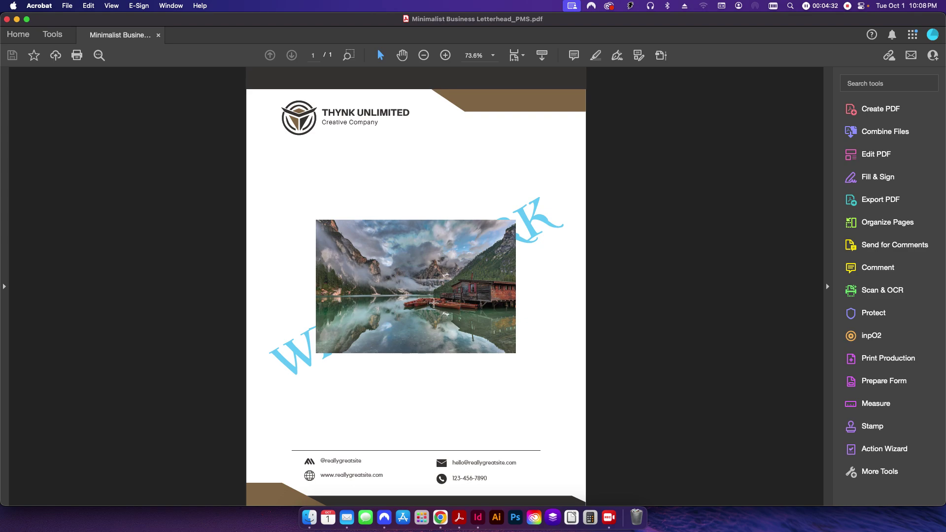
# - Show the letterhead's separations and toggle PANTONE Black 7 C and PANTONE 873 C off and on
pyautogui.click(661, 55)
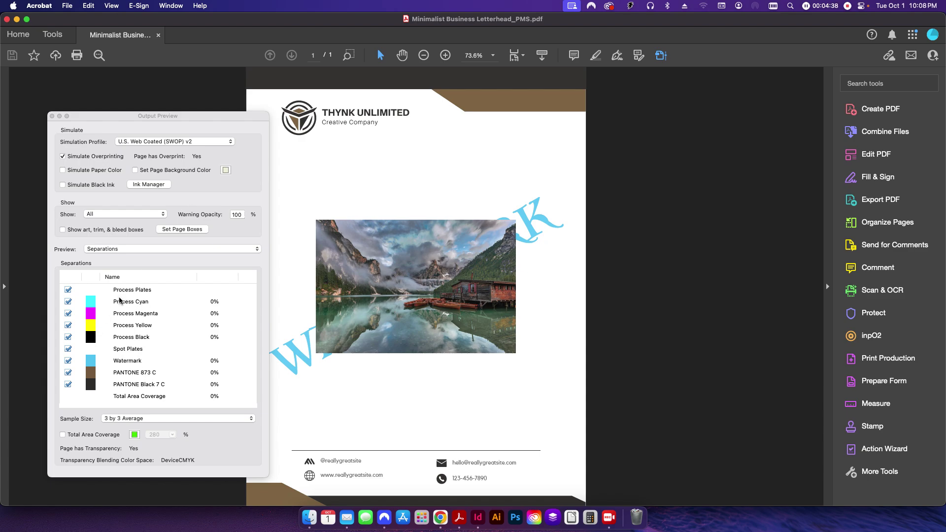
pyautogui.moveTo(389, 269)
pyautogui.click(69, 384)
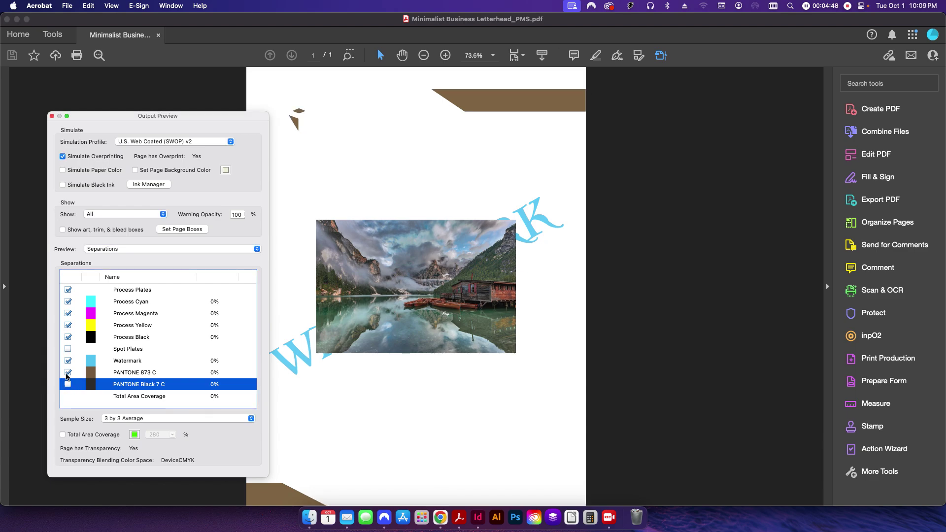
pyautogui.click(67, 373)
pyautogui.click(68, 373)
pyautogui.click(68, 384)
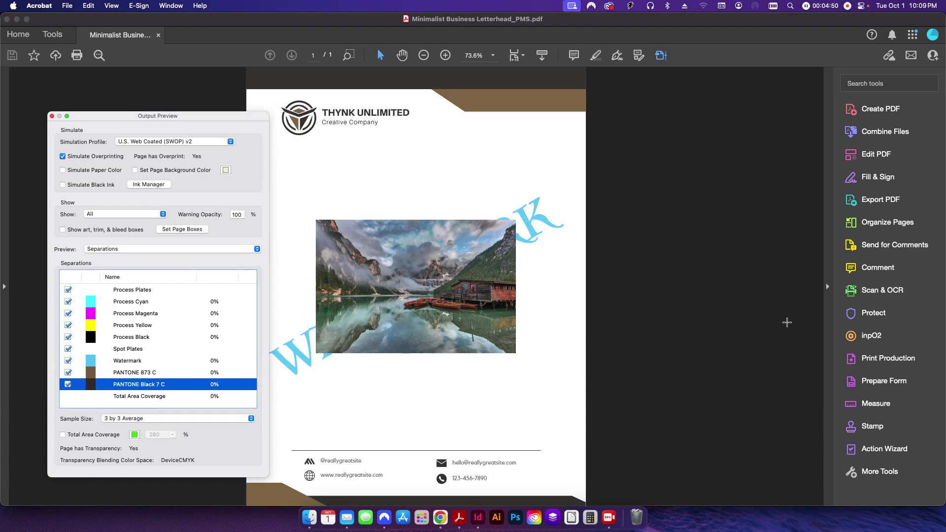
# - In Preflight, run the keep-spot-color fixup with names PANTONE 873 C and PANTONE Black 7 C
pyautogui.click(872, 364)
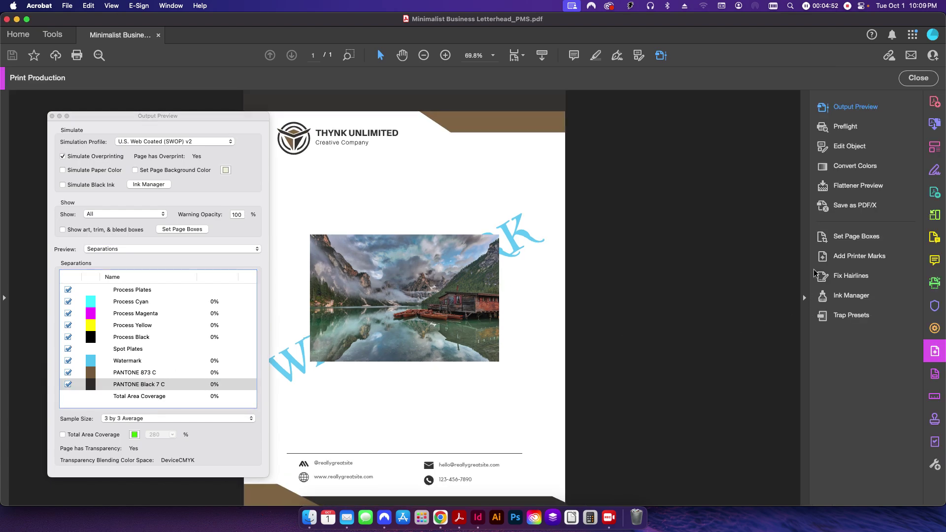
pyautogui.click(846, 127)
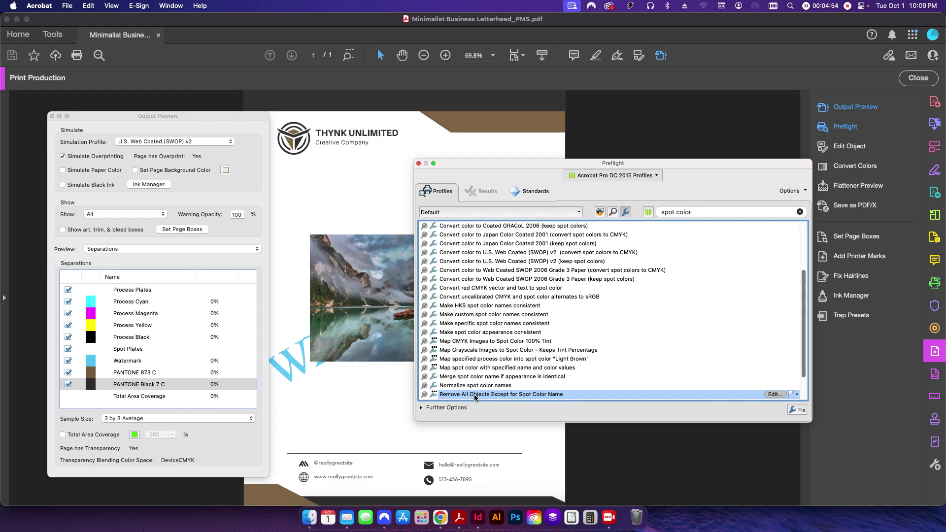
pyautogui.click(795, 410)
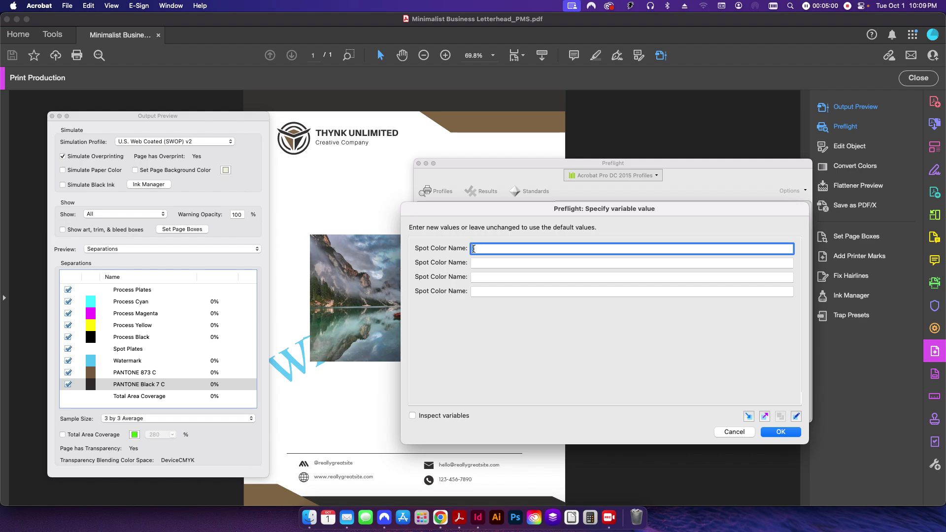
pyautogui.write('pant')
pyautogui.press('BackSpace')
pyautogui.press('BackSpace')
pyautogui.press('BackSpace')
pyautogui.press('BackSpace')
pyautogui.press('capslock')
pyautogui.write('PANTONE ')
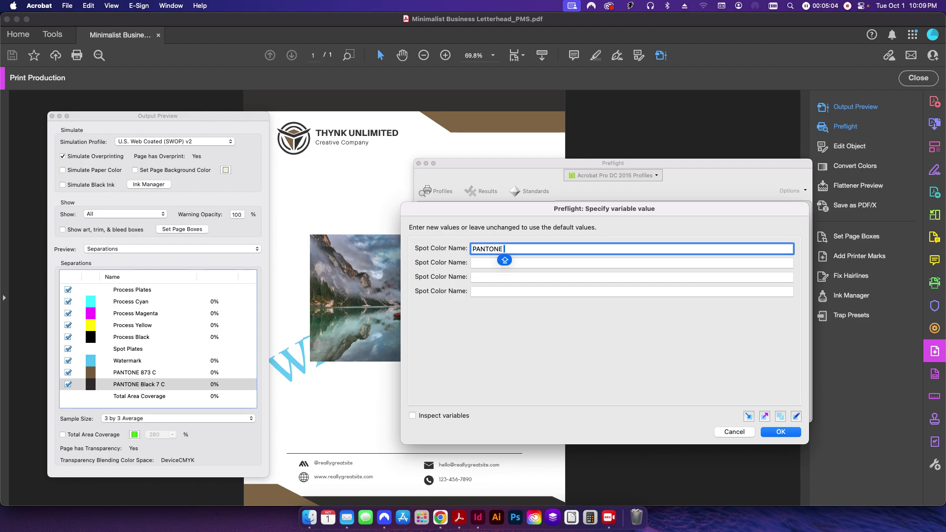
pyautogui.write('873 C')
pyautogui.press('Tab')
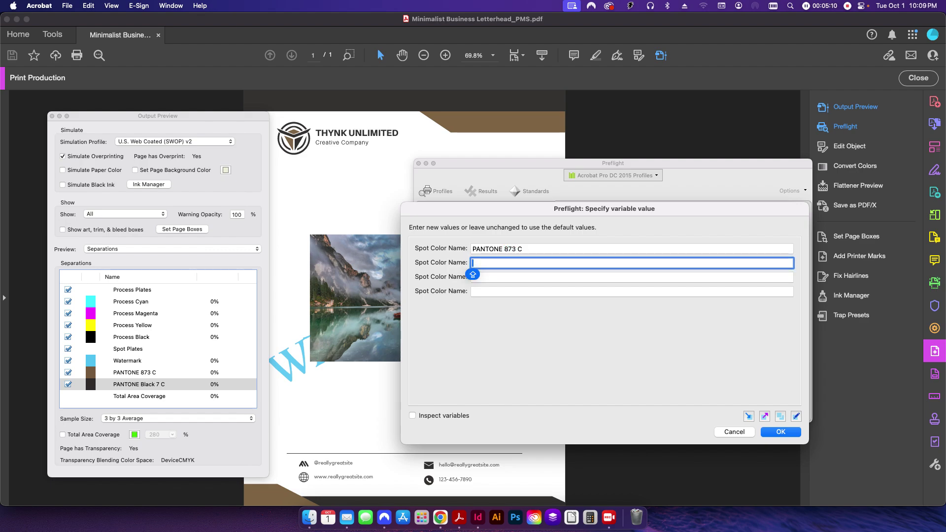
pyautogui.write('PANTONE Black 7 C')
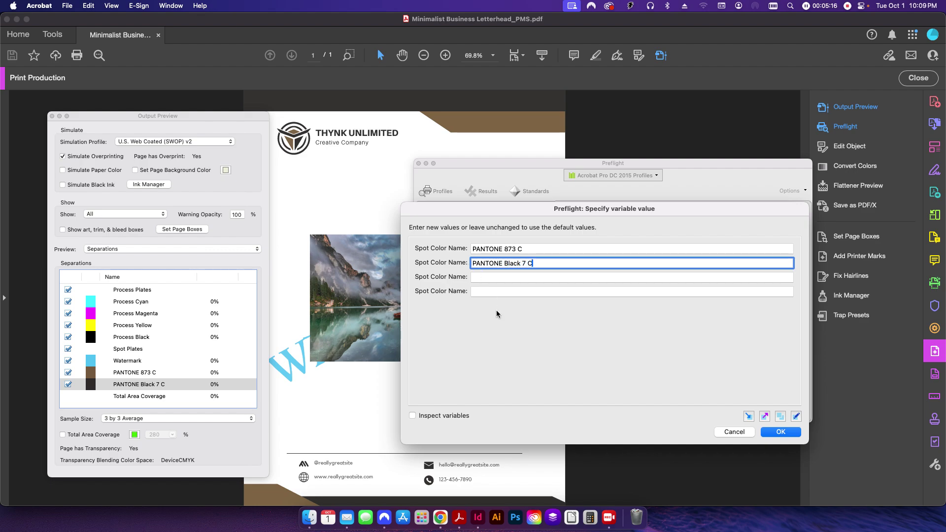
pyautogui.click(782, 432)
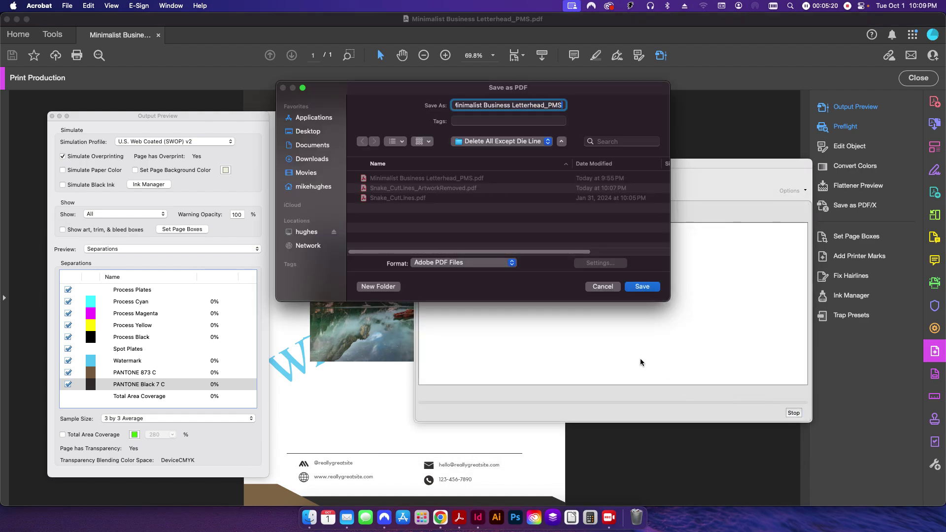
# - Save the fixed letterhead as Minimalist Business Letterhead_PMS_test.pdf and close the Preflight results
pyautogui.write('_test')
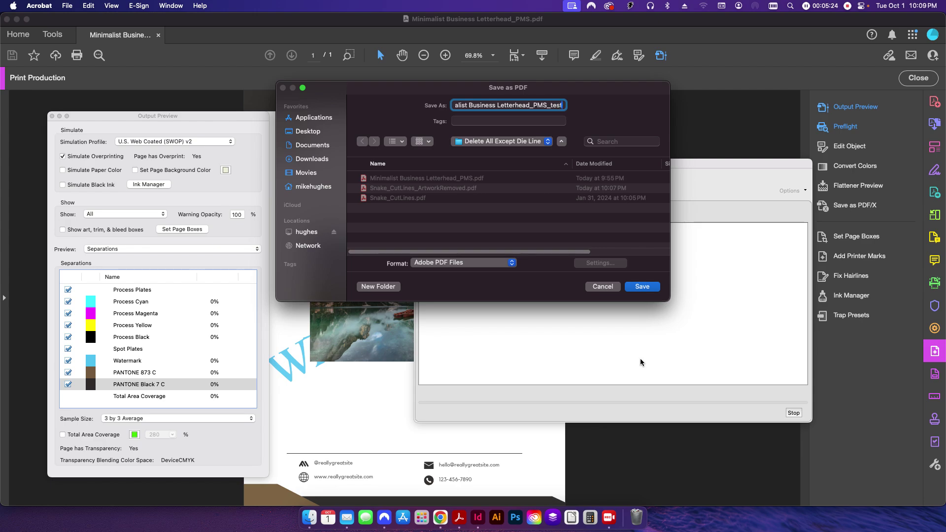
pyautogui.click(642, 286)
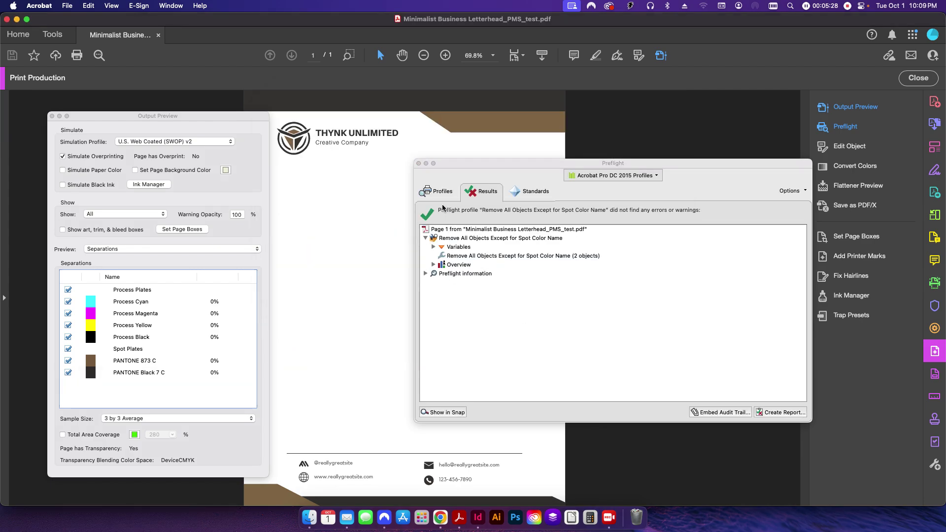
pyautogui.click(418, 163)
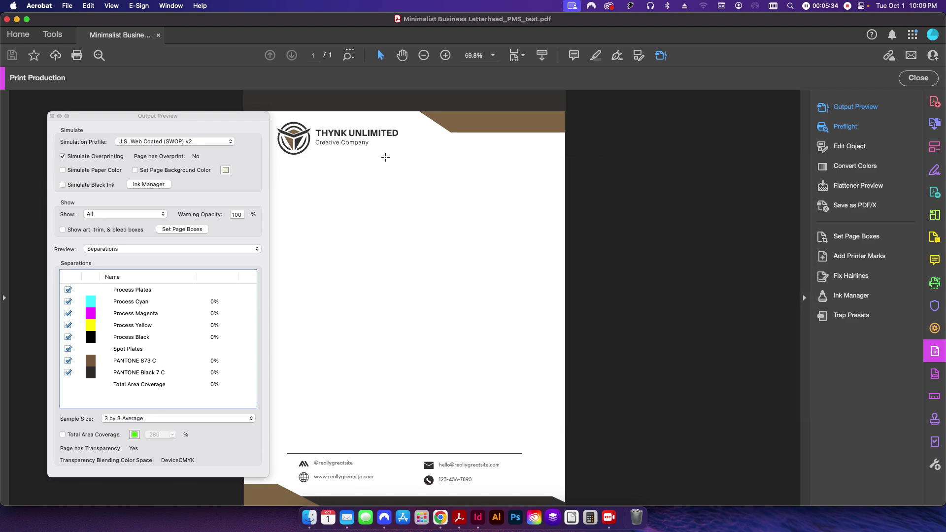
# - Toggle the PANTONE Black 7 C and PANTONE 873 C separations to verify the result
pyautogui.click(68, 372)
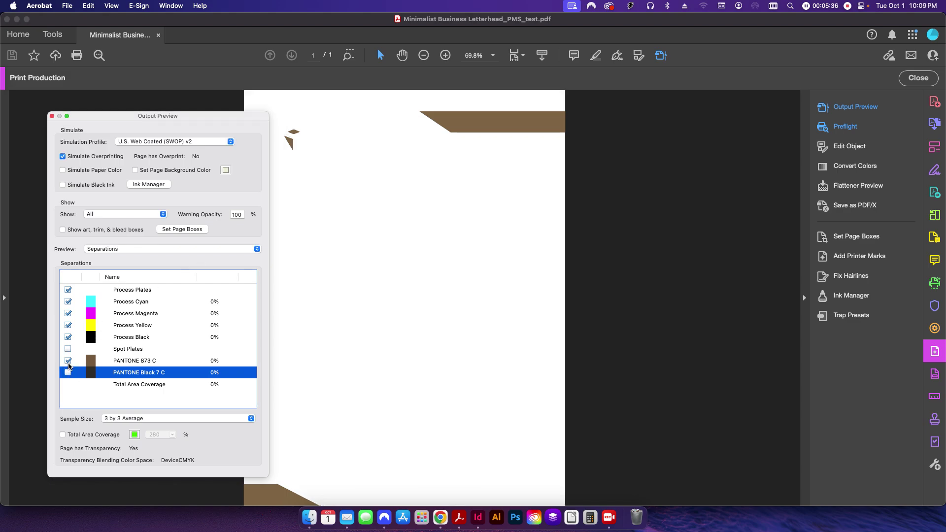
pyautogui.click(68, 360)
pyautogui.click(68, 360)
pyautogui.click(68, 372)
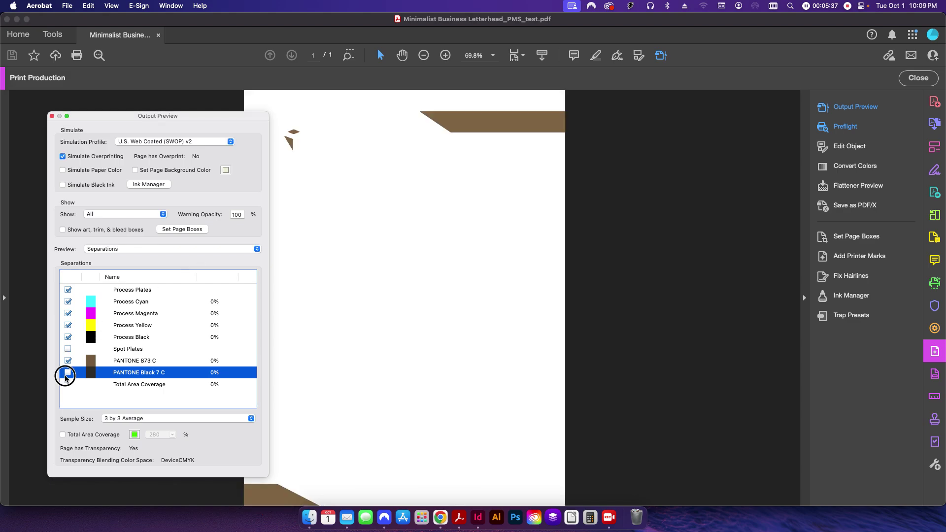
pyautogui.click(51, 116)
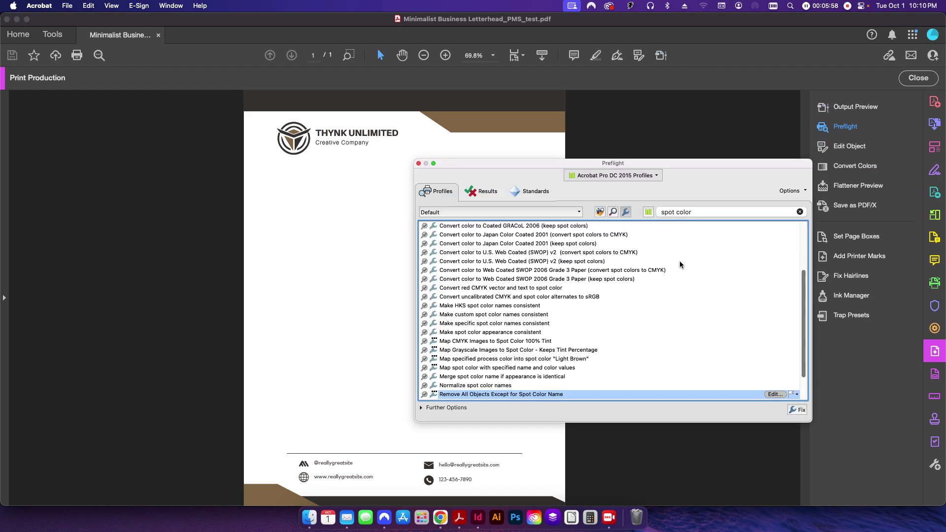
pyautogui.click(774, 395)
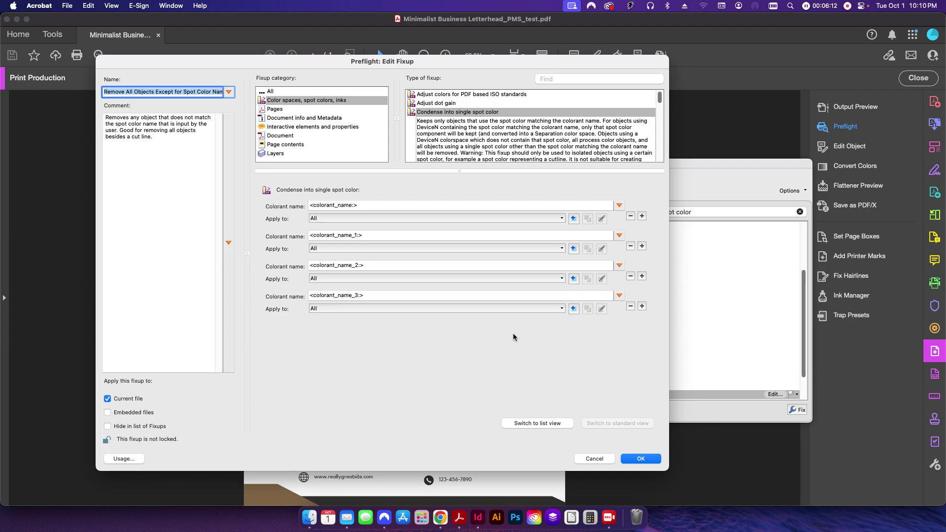
pyautogui.click(641, 306)
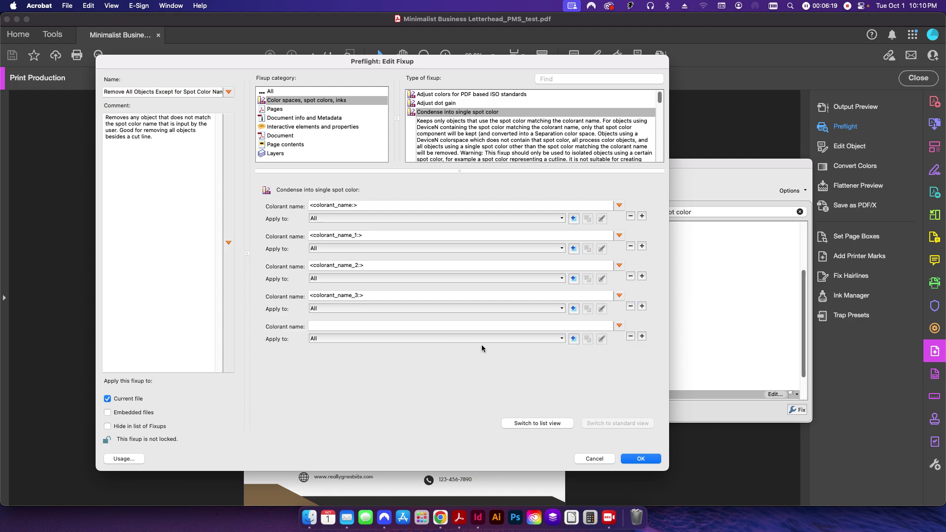
pyautogui.click(619, 326)
pyautogui.click(628, 328)
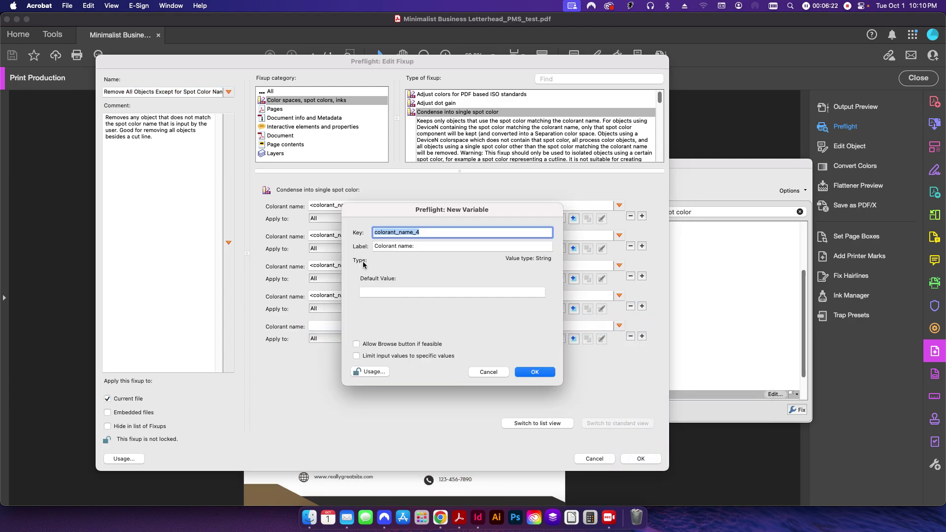
pyautogui.click(489, 373)
pyautogui.click(471, 309)
pyautogui.click(488, 372)
pyautogui.click(508, 310)
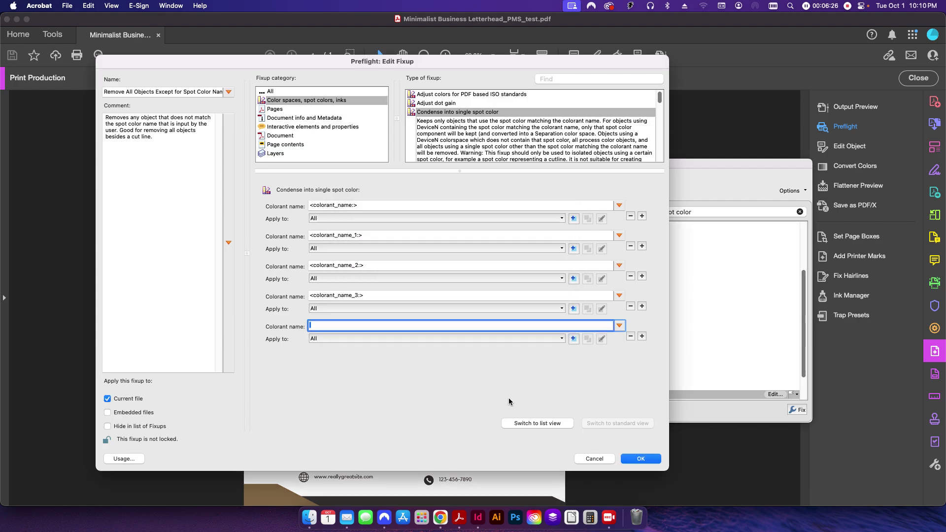
pyautogui.click(586, 457)
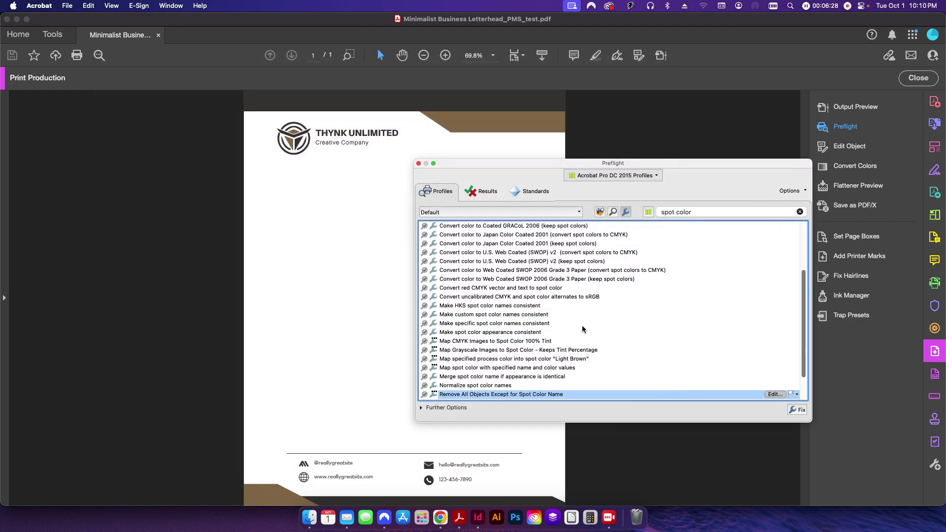